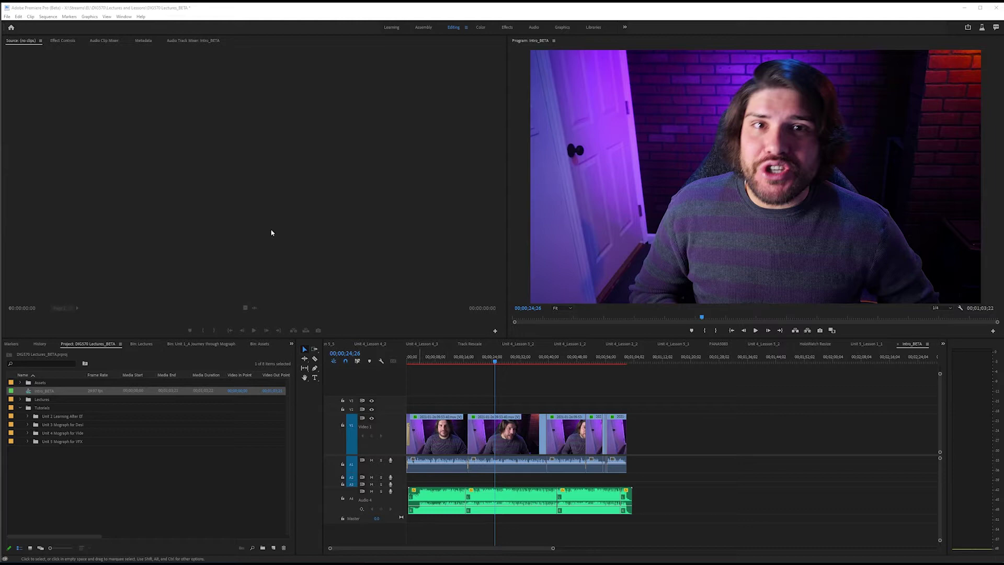
Open the Text panel from the Window menu as an enlarged, repositioned floating window
{"action": "left_click", "coordinate": [124, 17]}
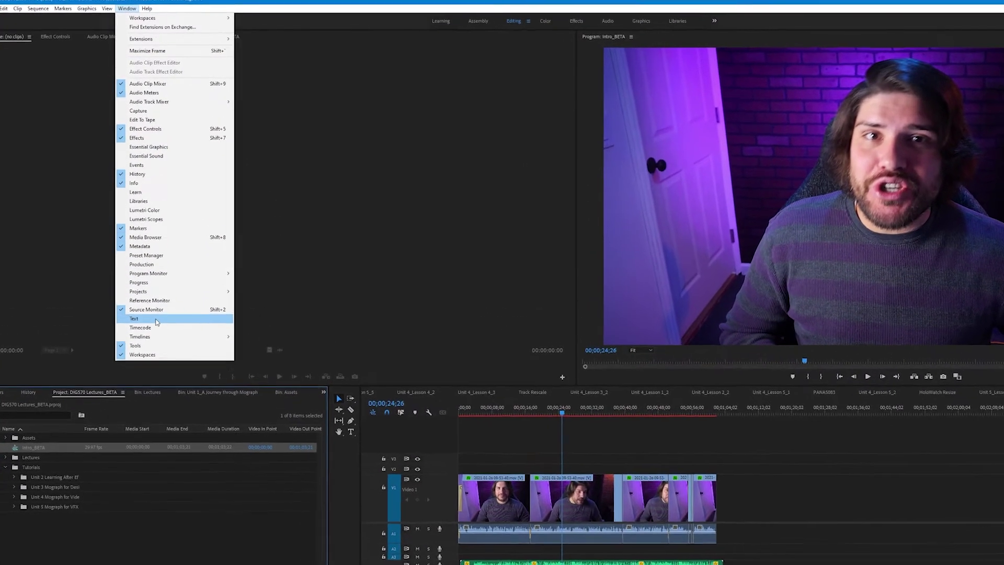
{"action": "left_click", "coordinate": [156, 319]}
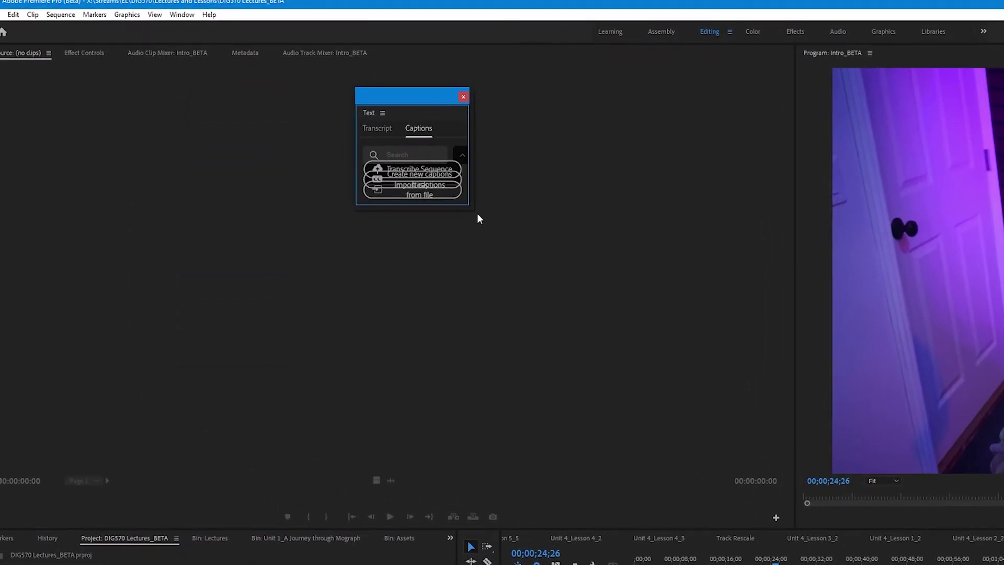
{"action": "left_click_drag", "start_coordinate": [467, 207], "coordinate": [807, 407]}
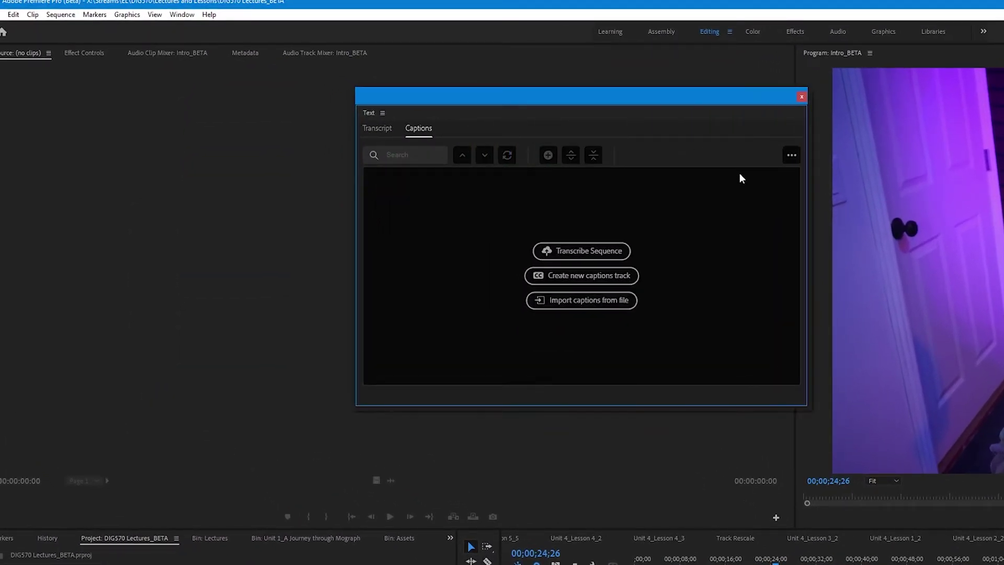
{"action": "left_click_drag", "start_coordinate": [735, 101], "coordinate": [563, 101]}
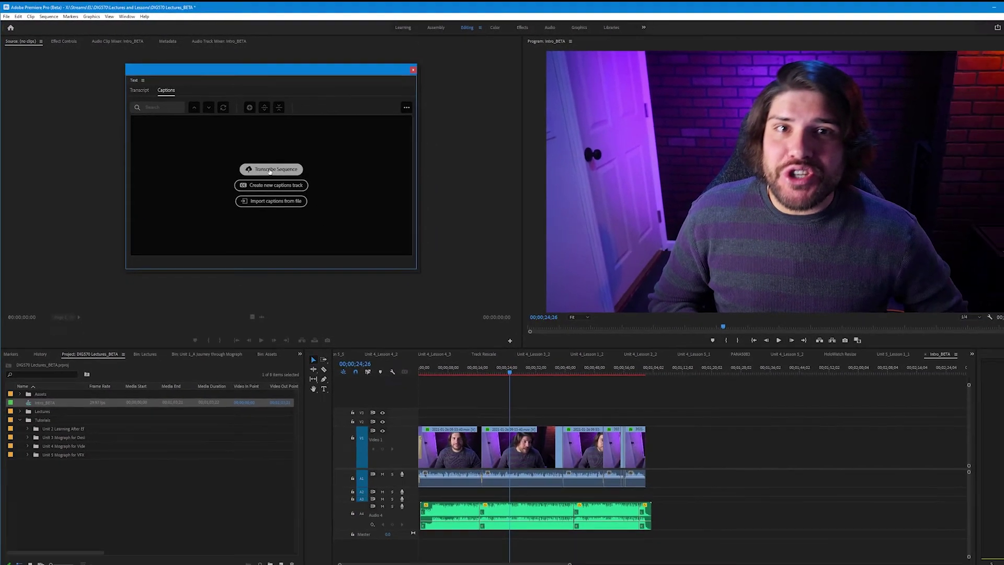
{"action": "left_click", "coordinate": [269, 169]}
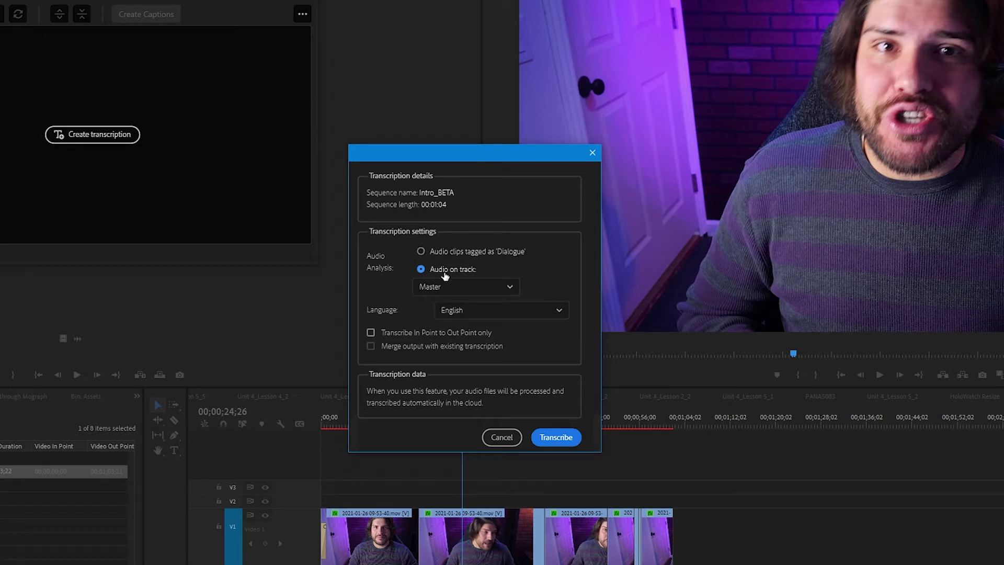
Transcribe Intro_BETA in English from the Audio 1 track instead of Master
{"action": "left_click", "coordinate": [452, 287]}
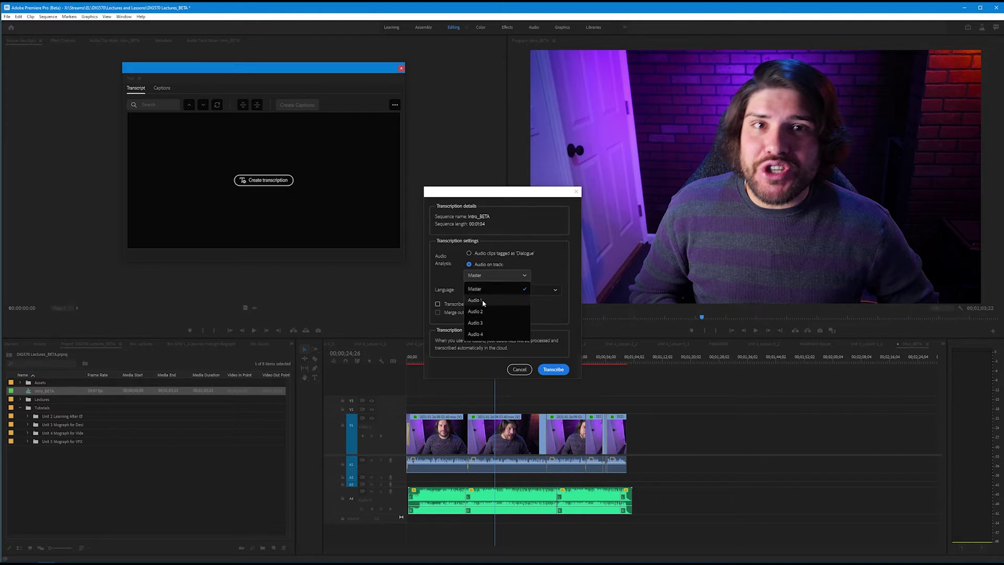
{"action": "left_click", "coordinate": [483, 302]}
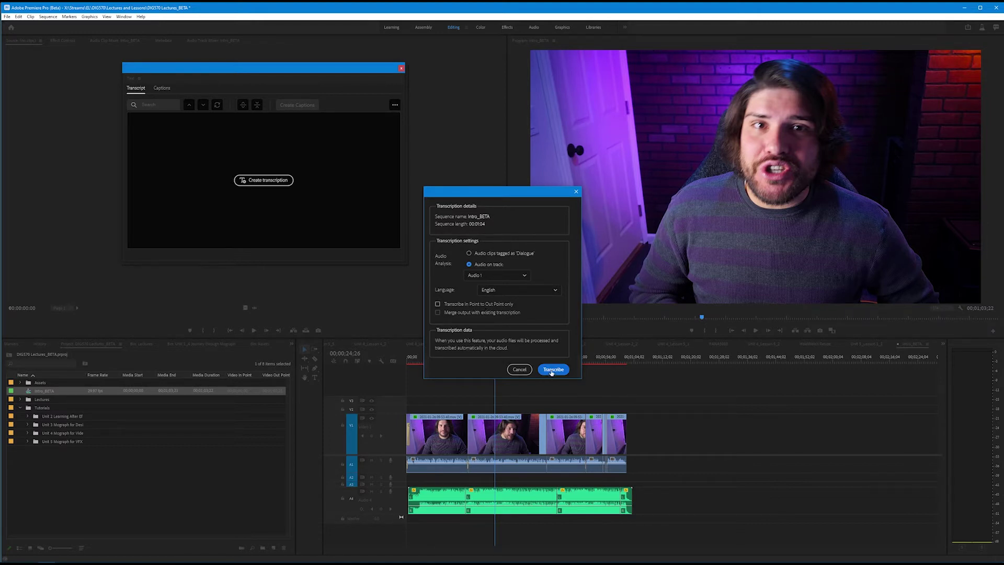
{"action": "left_click", "coordinate": [553, 369]}
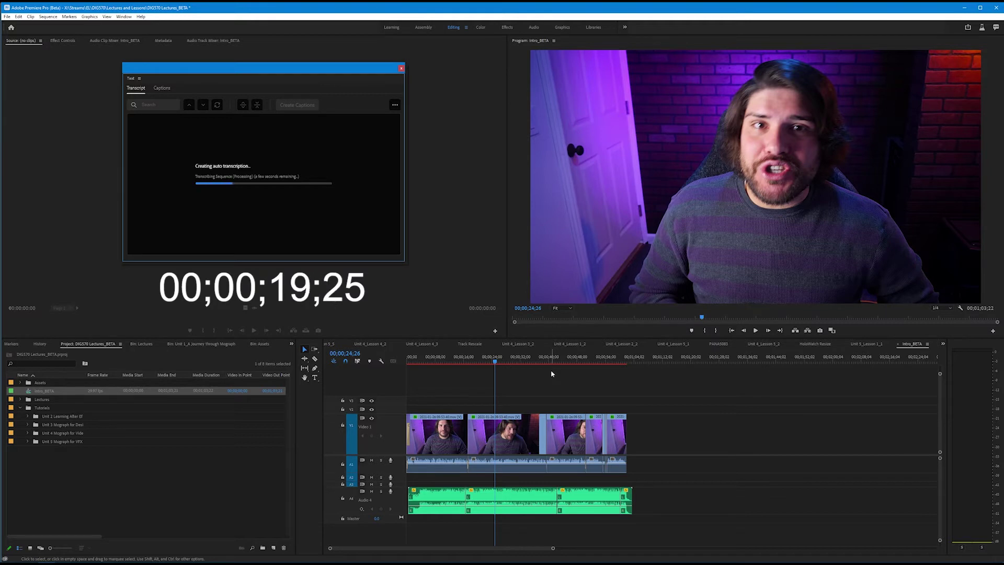
Move the playhead to about 10 seconds, then 48 seconds, while transcription completes
{"action": "left_click", "coordinate": [443, 359]}
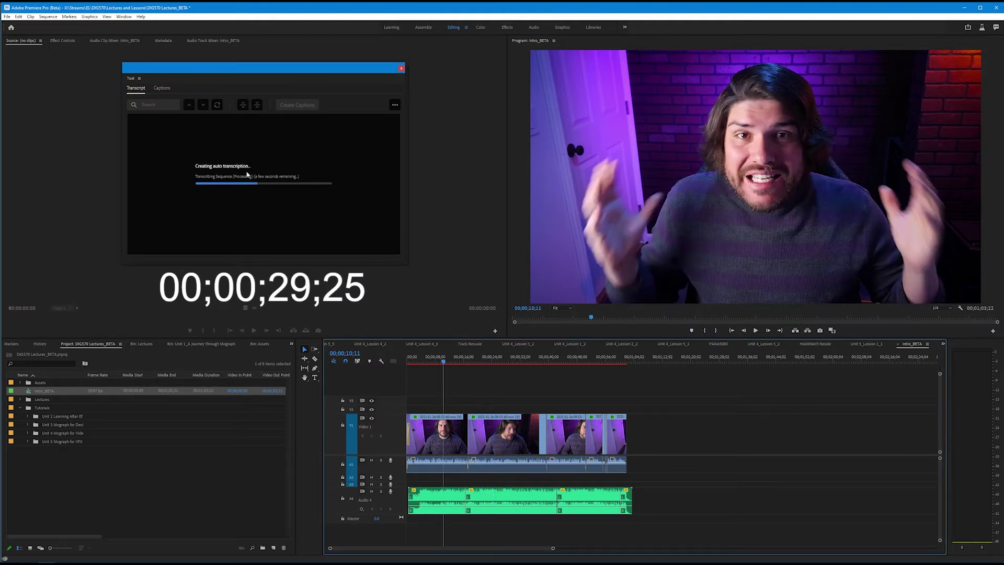
{"action": "left_click", "coordinate": [576, 359]}
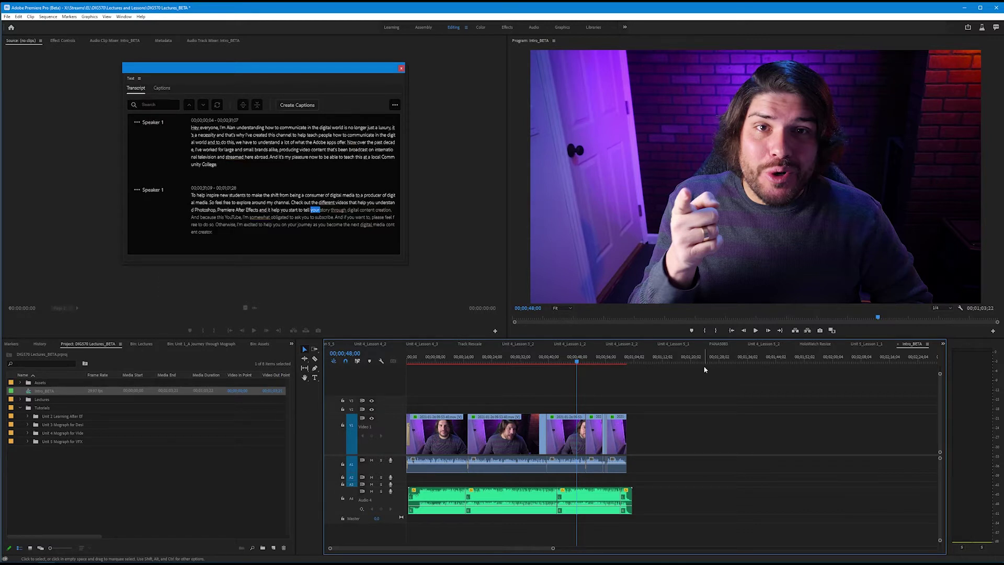
{"action": "left_click", "coordinate": [407, 260]}
Widen the transcript panel and jump the video to the spoken words 'from' and 'because'
{"action": "left_click_drag", "start_coordinate": [407, 260], "coordinate": [582, 251]}
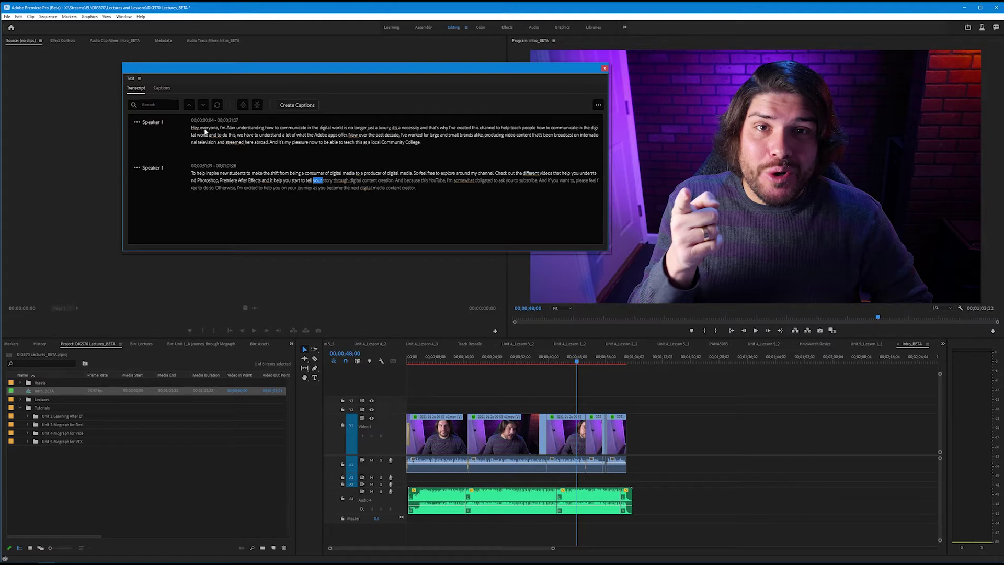
{"action": "left_click", "coordinate": [407, 358]}
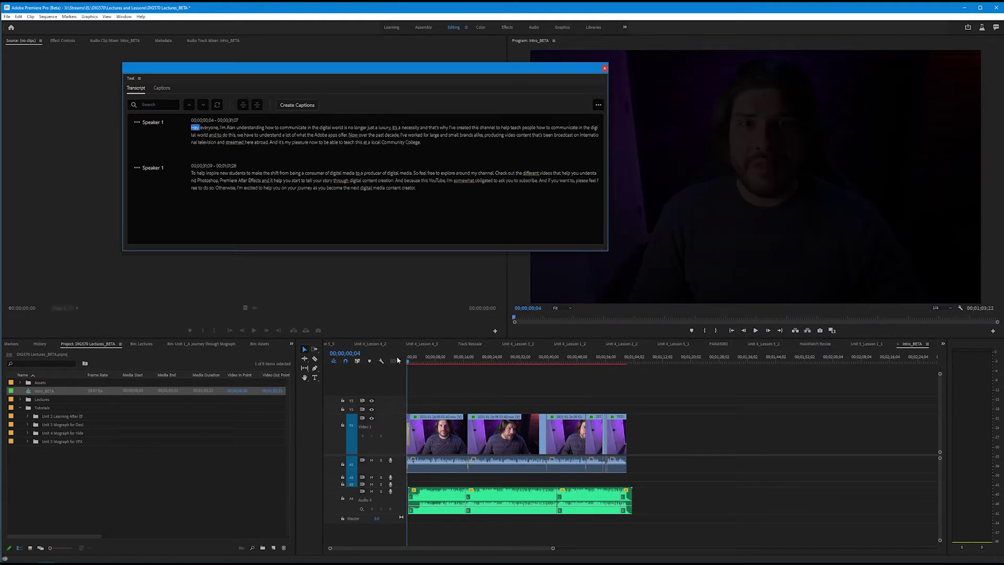
{"action": "left_click", "coordinate": [284, 173]}
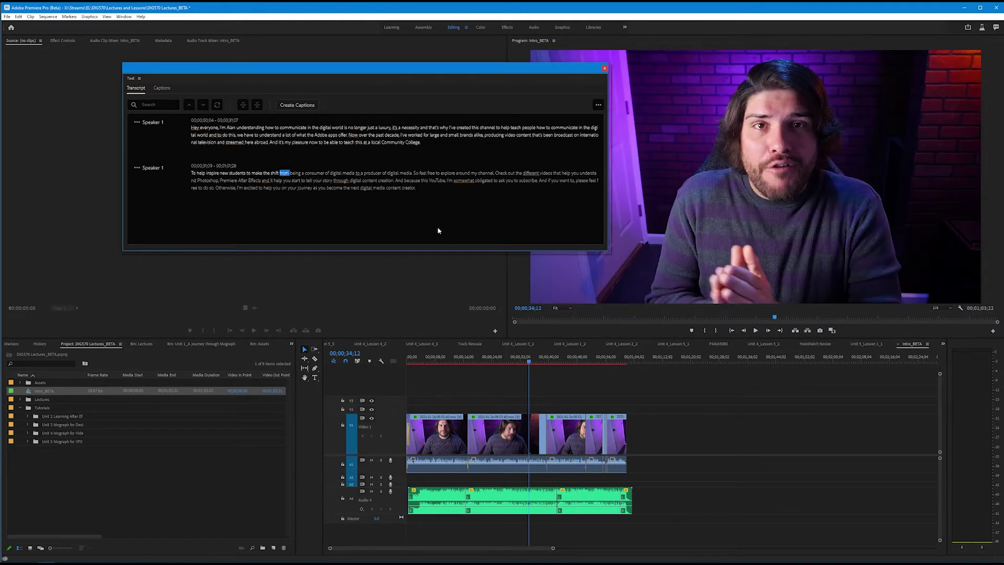
{"action": "left_click", "coordinate": [412, 181]}
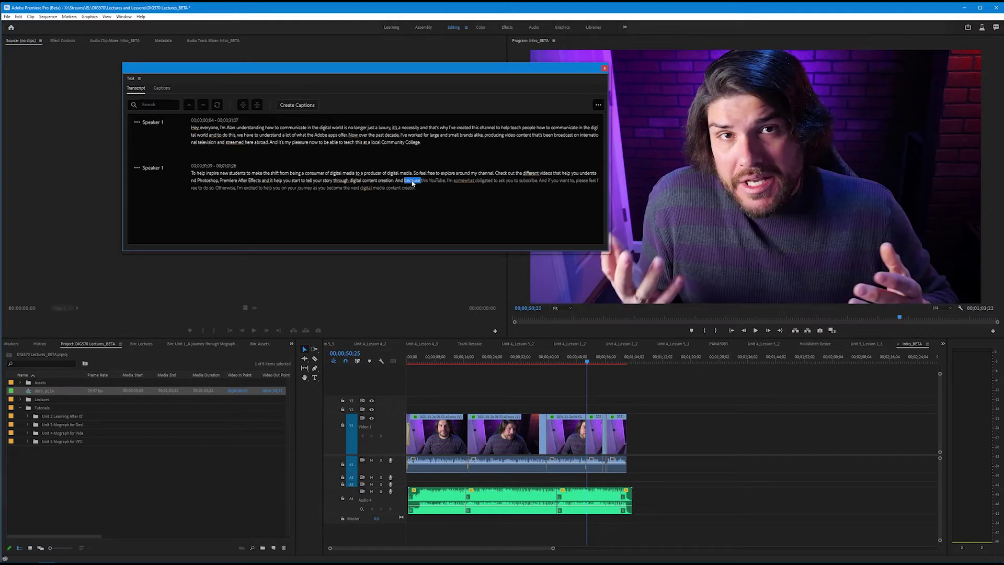
Search the transcript for 'help', then clear the search and its highlights
{"action": "left_click", "coordinate": [152, 104]}
{"action": "type", "text": "help"}
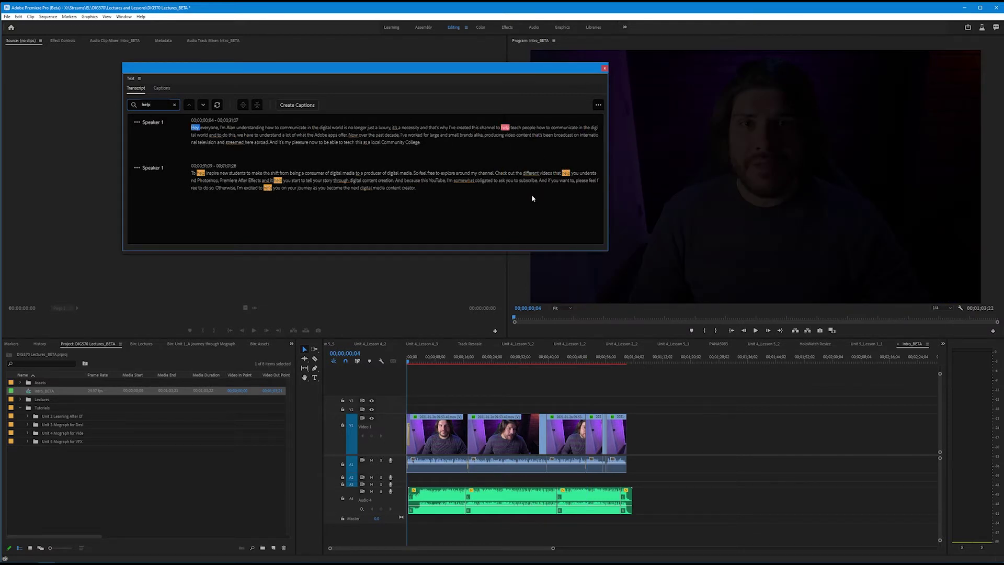
{"action": "left_click", "coordinate": [174, 104]}
Play the intro from the beginning and stop at about 13 seconds
{"action": "left_click", "coordinate": [409, 361]}
{"action": "key", "text": "space"}
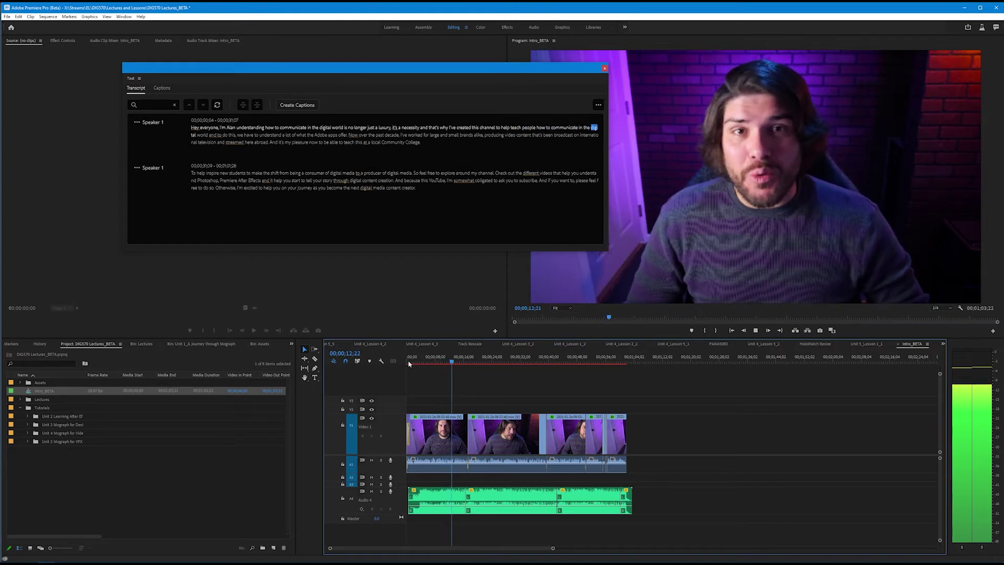
{"action": "key", "text": "space"}
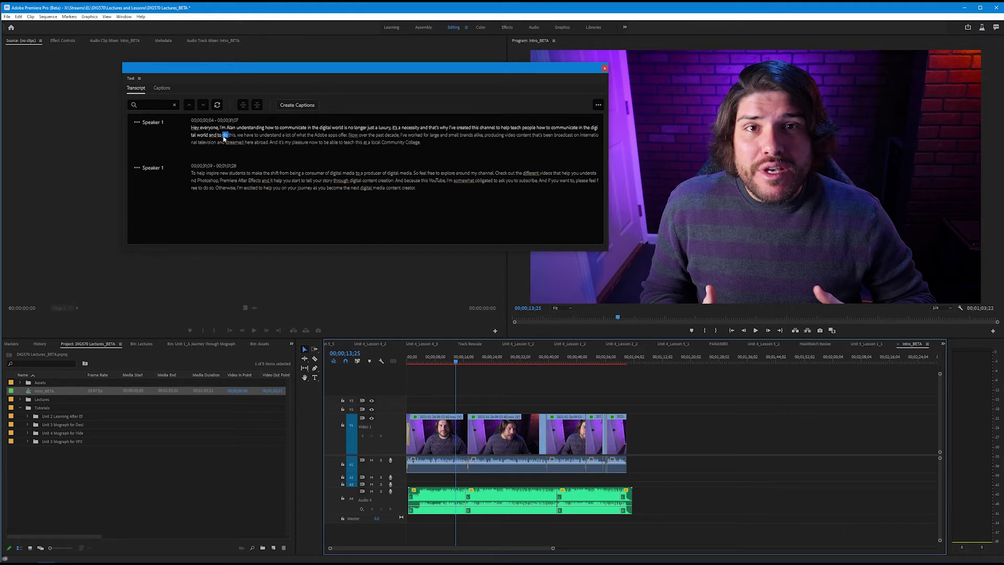
{"action": "double_click", "coordinate": [235, 134]}
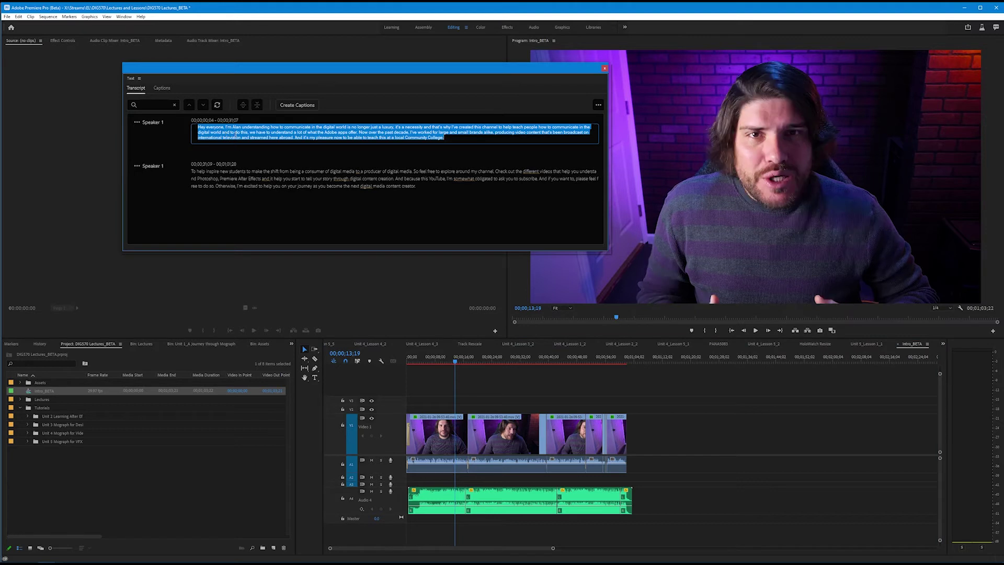
{"action": "left_click", "coordinate": [235, 135]}
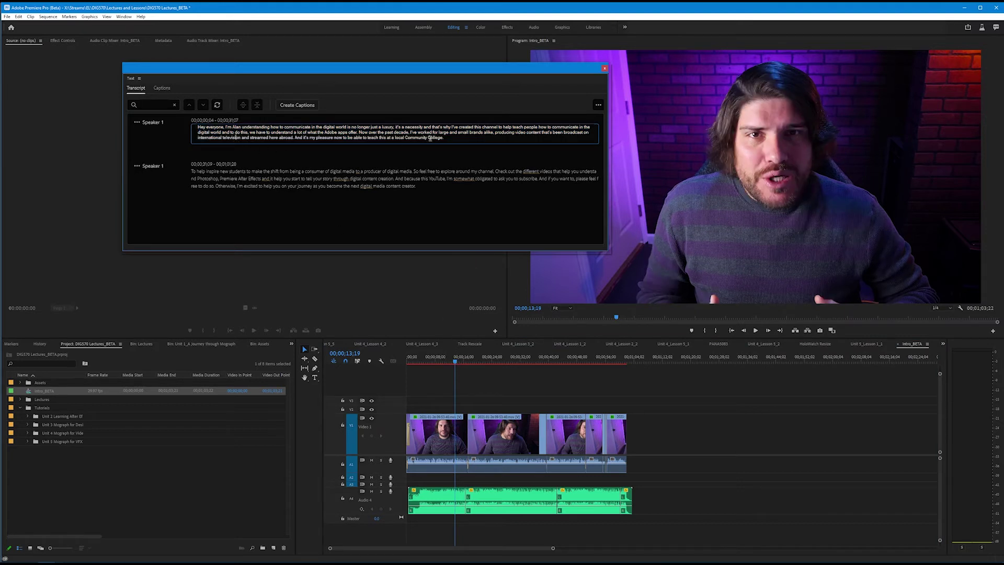
{"action": "left_click", "coordinate": [241, 127]}
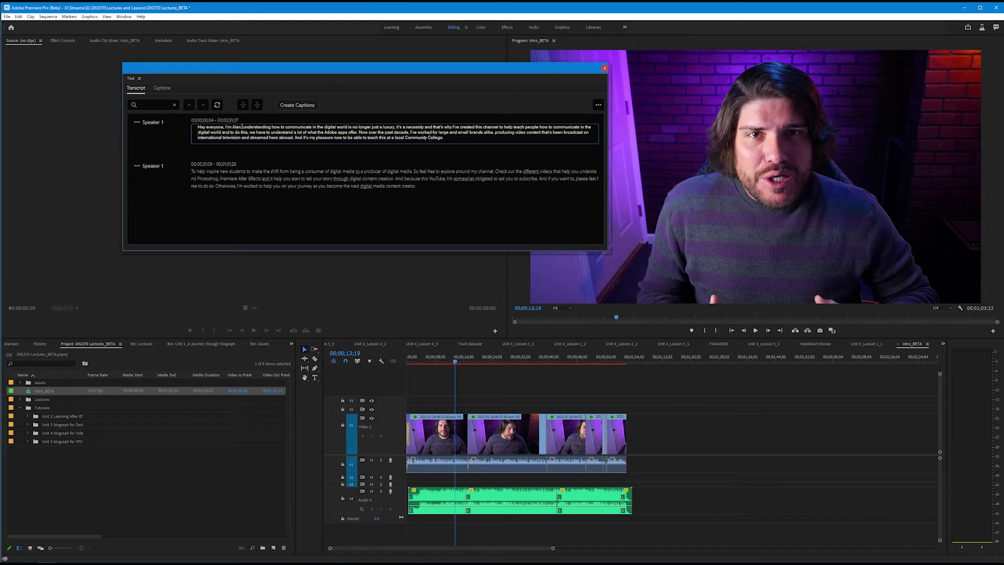
{"action": "key", "text": "Delete"}
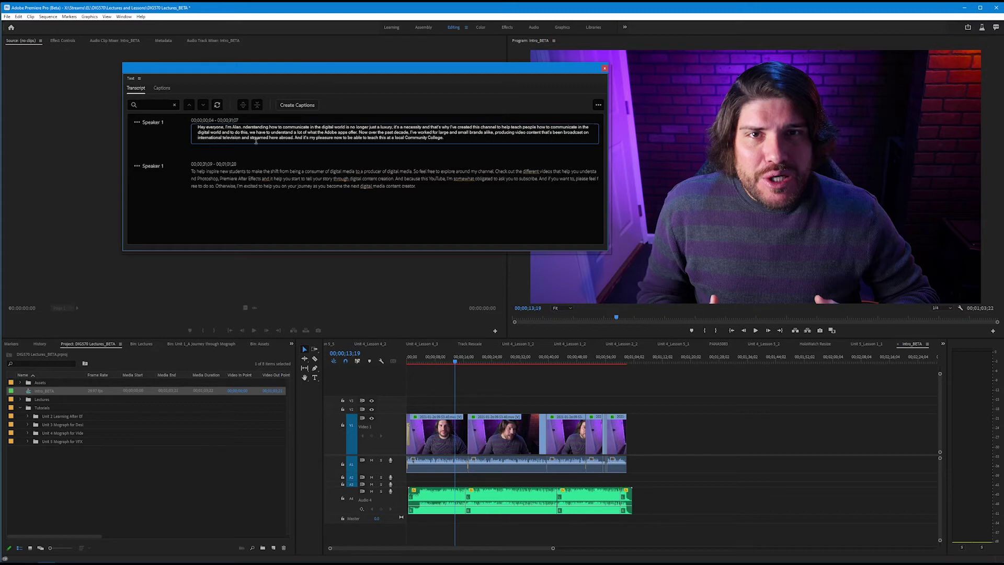
{"action": "type", "text": "U"}
{"action": "left_click", "coordinate": [153, 123]}
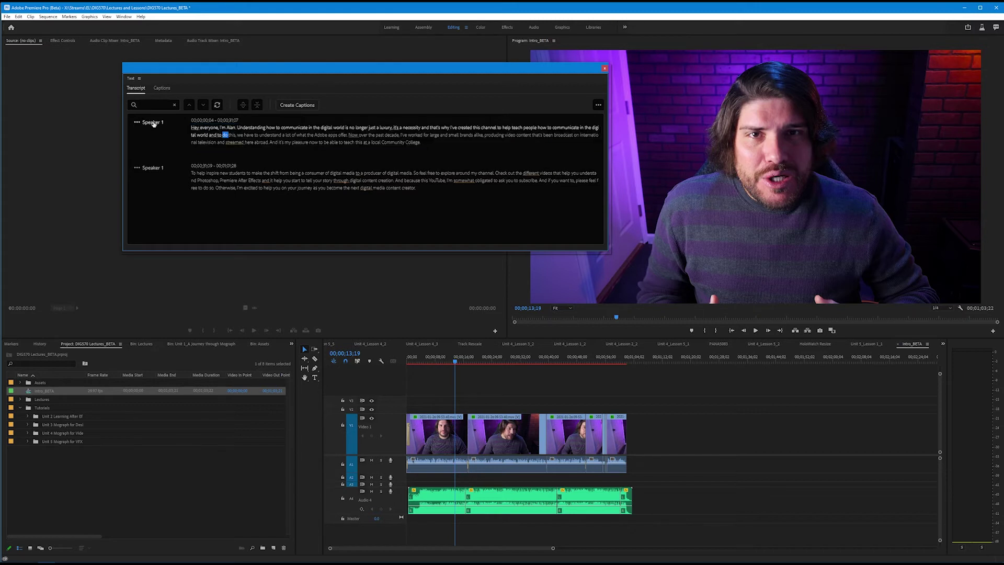
Rename Speaker 1 to the presenter's name in Edit Speakers and save it
{"action": "left_click", "coordinate": [153, 123]}
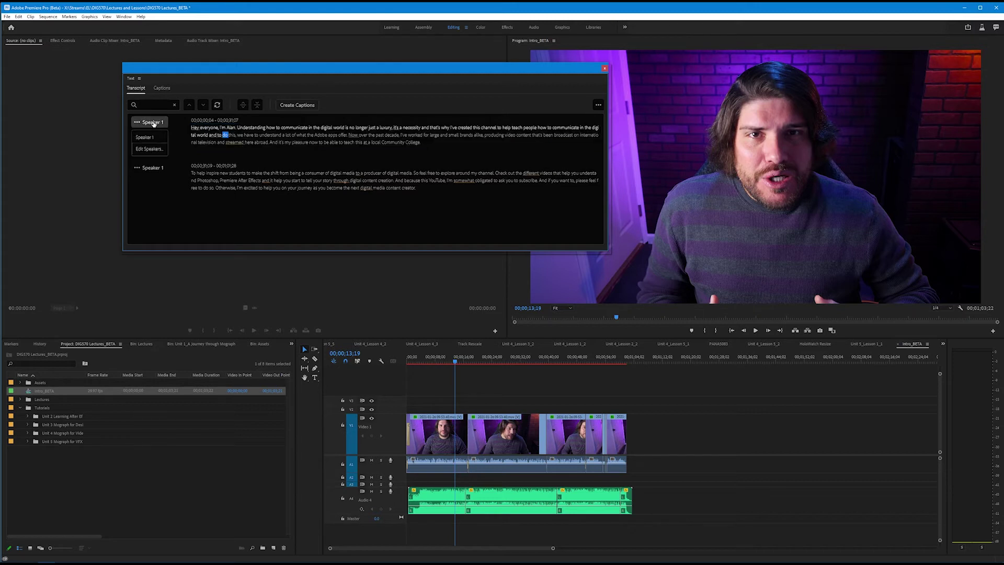
{"action": "left_click", "coordinate": [149, 150]}
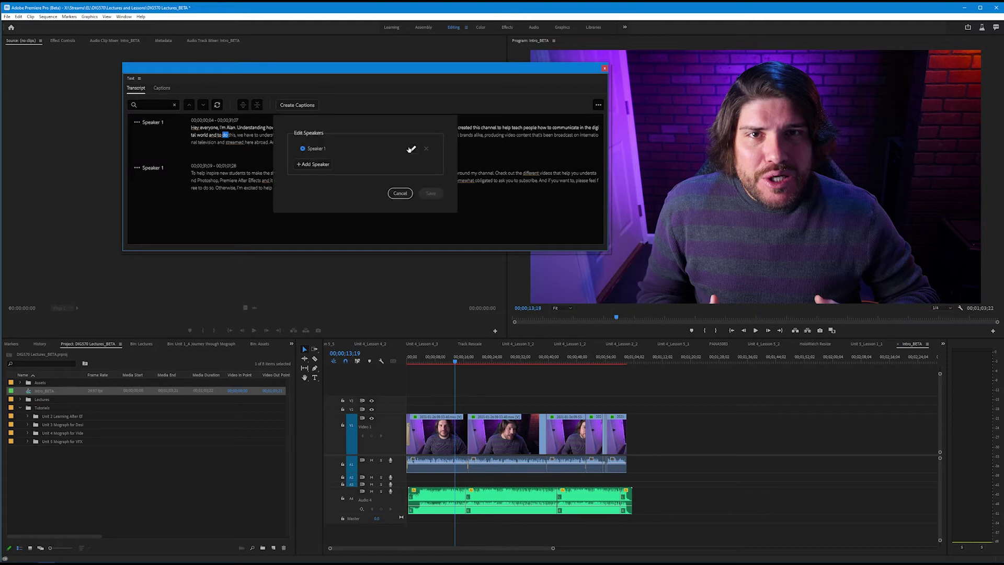
{"action": "left_click", "coordinate": [413, 149]}
{"action": "left_click_drag", "start_coordinate": [345, 147], "coordinate": [309, 152]}
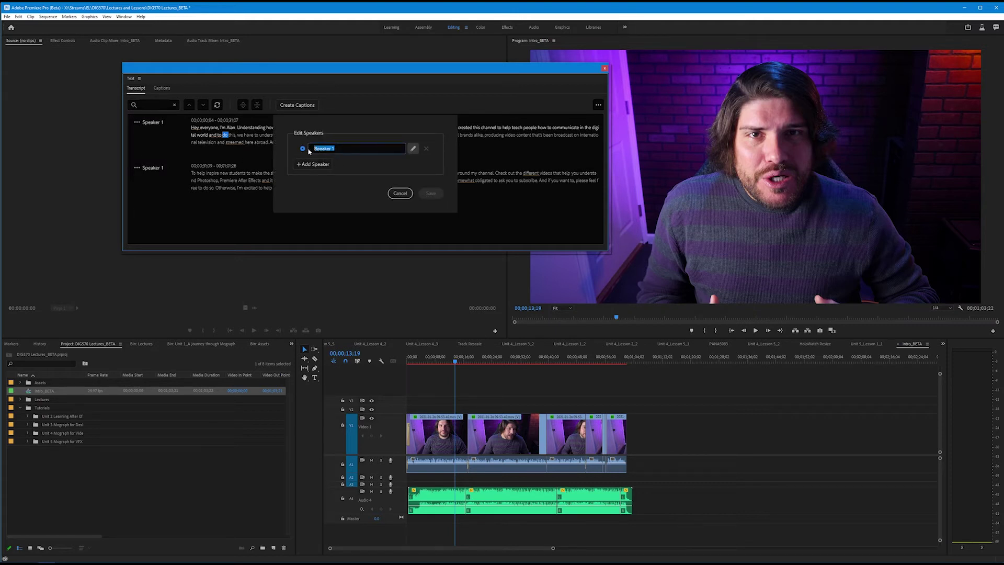
{"action": "type", "text": "Alan"}
{"action": "left_click", "coordinate": [430, 194]}
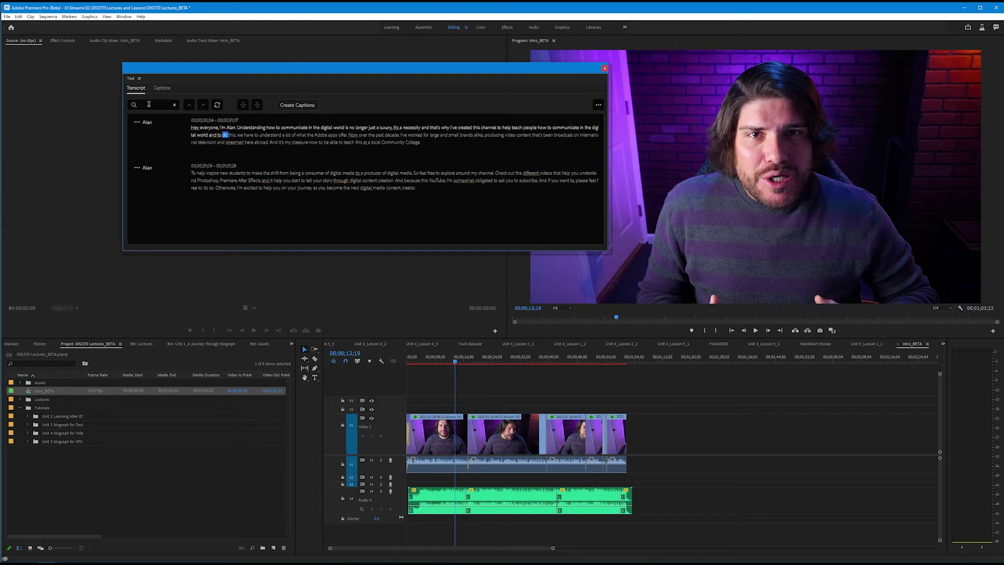
Show the transcript replace options and enter a different name as the replacement text
{"action": "left_click", "coordinate": [217, 105]}
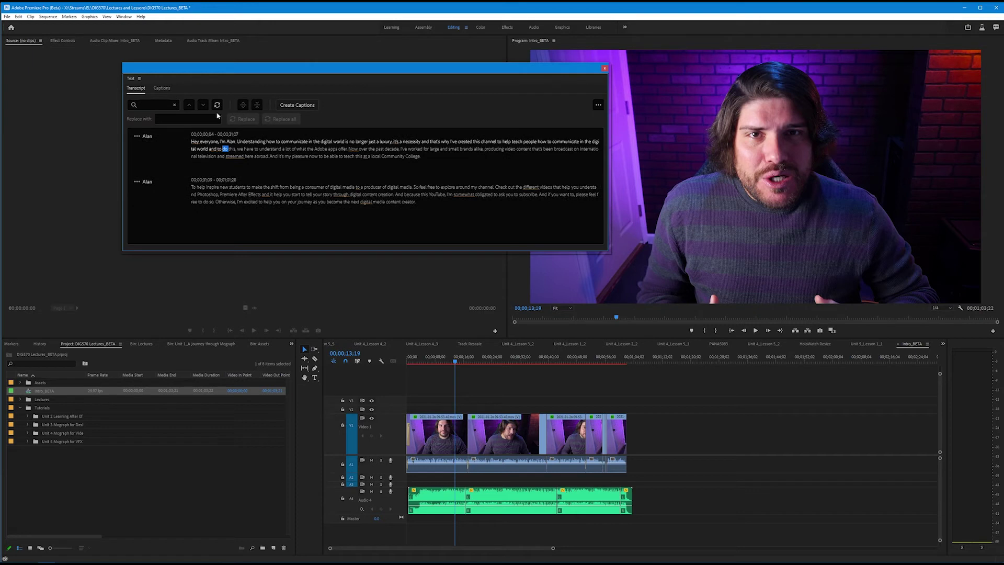
{"action": "left_click", "coordinate": [231, 142]}
{"action": "left_click", "coordinate": [186, 117]}
{"action": "type", "text": "Tom"}
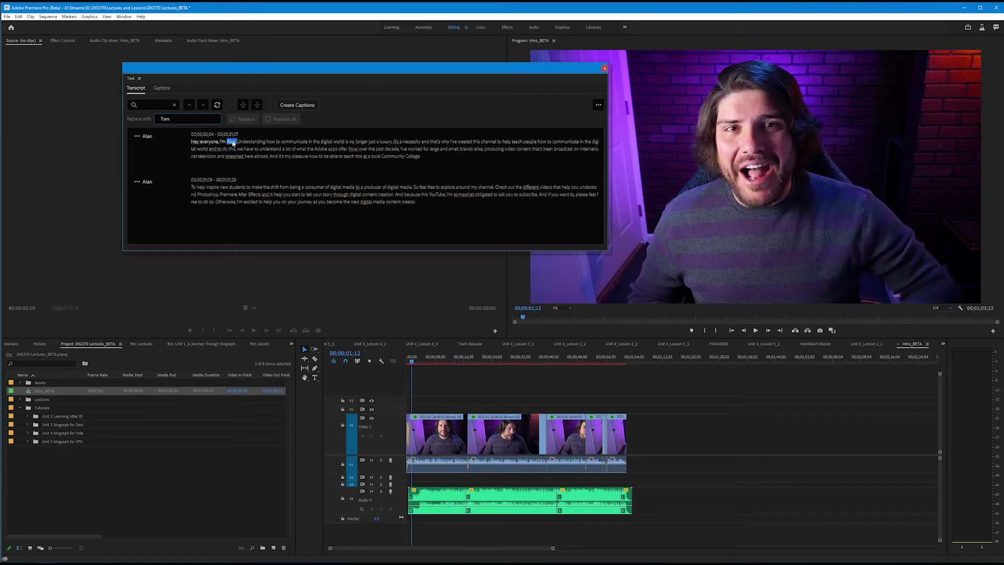
{"action": "left_click", "coordinate": [189, 117]}
{"action": "left_click", "coordinate": [165, 103]}
{"action": "left_click", "coordinate": [193, 118]}
Search the transcript for the presenter's name and replace the current match
{"action": "left_click", "coordinate": [252, 142]}
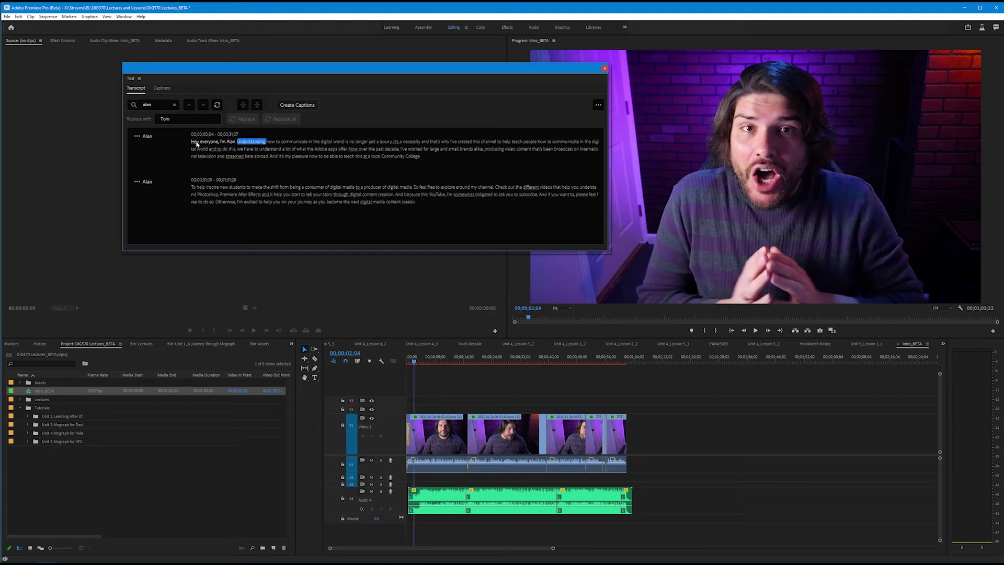
{"action": "left_click_drag", "start_coordinate": [162, 105], "coordinate": [133, 104]}
{"action": "type", "text": "help"}
{"action": "type", "text": "a"}
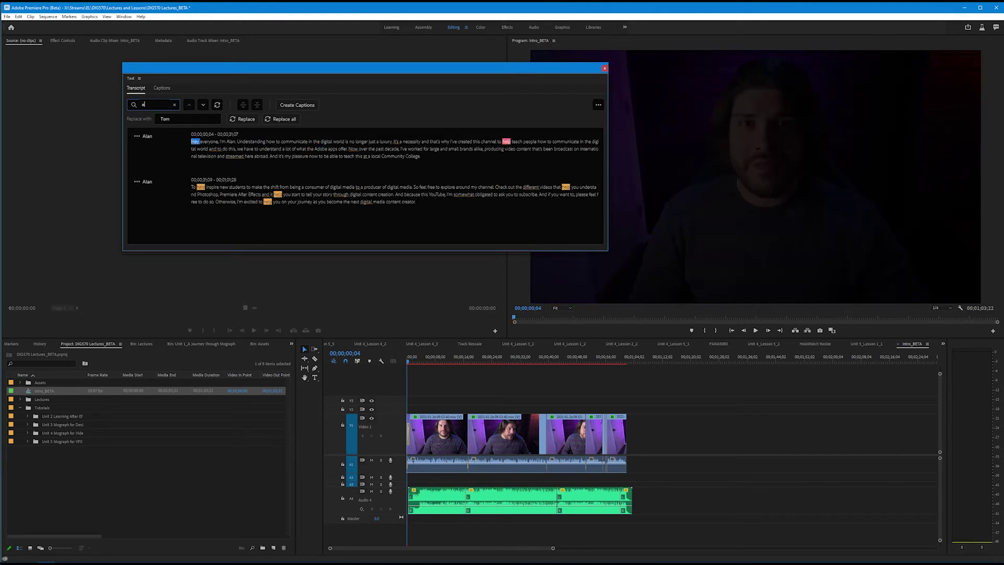
{"action": "type", "text": "lan"}
{"action": "left_click", "coordinate": [244, 120]}
Create Subtitle-format captions with no style from the sequence transcript
{"action": "left_click", "coordinate": [242, 118]}
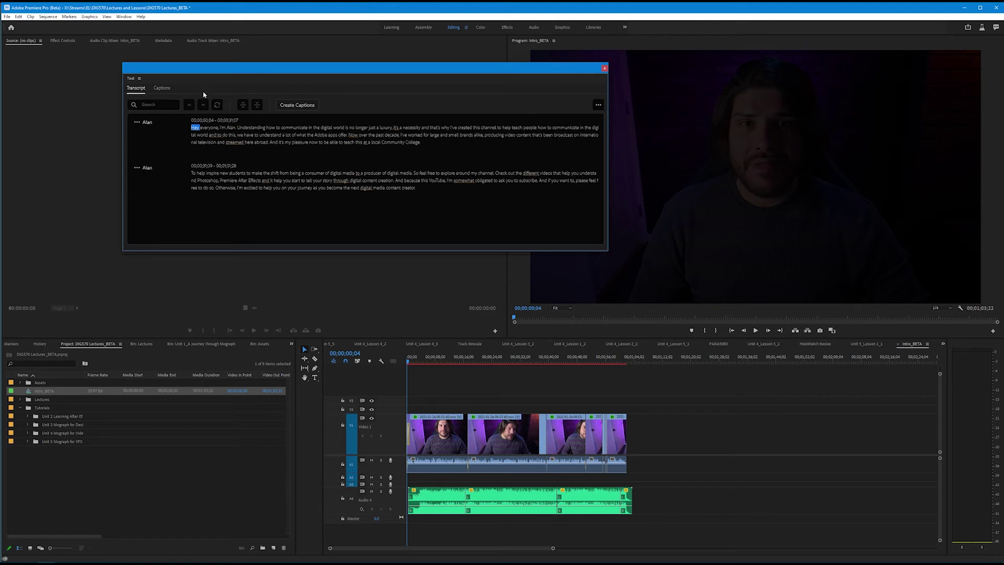
{"action": "left_click", "coordinate": [294, 106]}
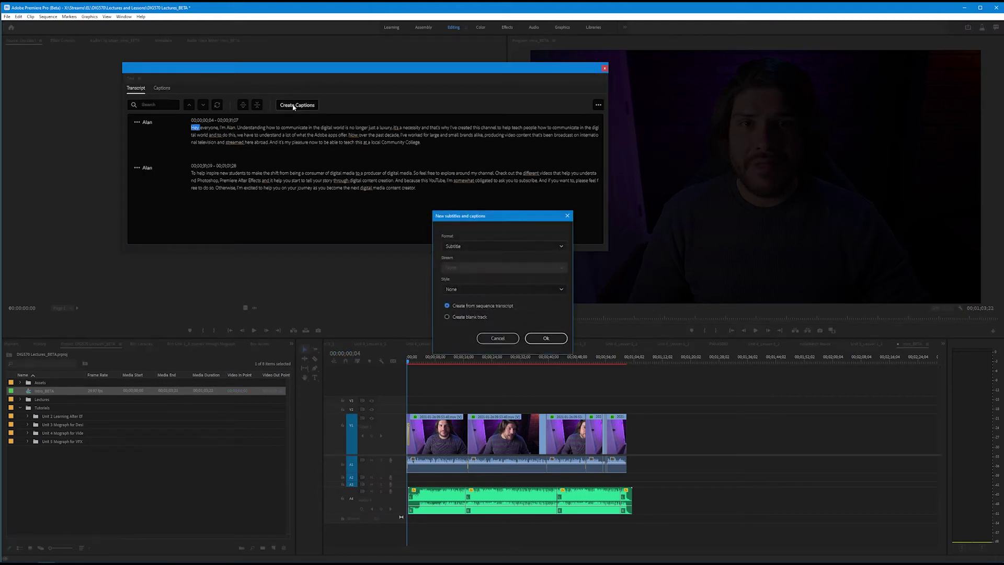
{"action": "left_click", "coordinate": [470, 249]}
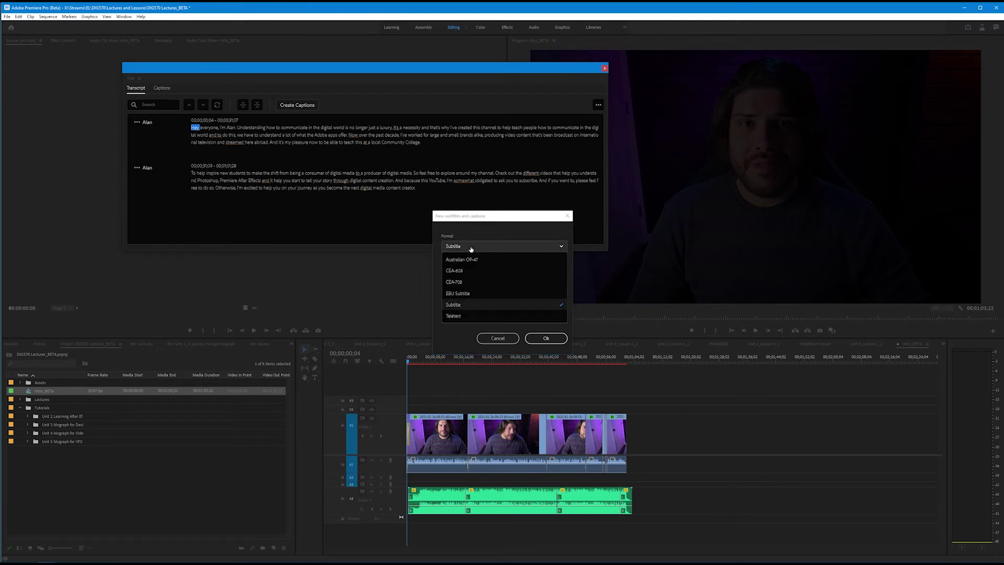
{"action": "left_click", "coordinate": [453, 304]}
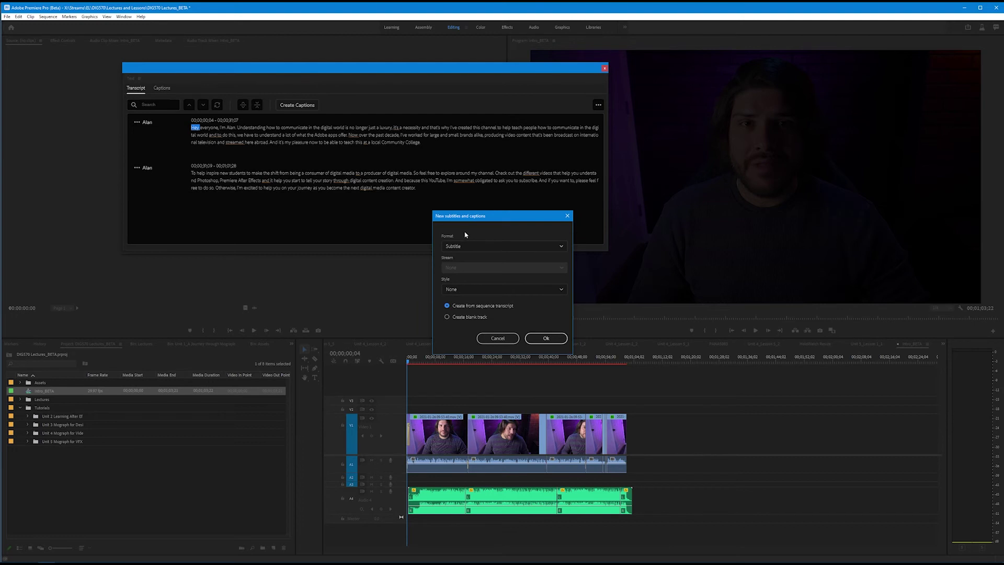
{"action": "left_click", "coordinate": [456, 289]}
{"action": "left_click", "coordinate": [458, 304]}
{"action": "left_click", "coordinate": [543, 337]}
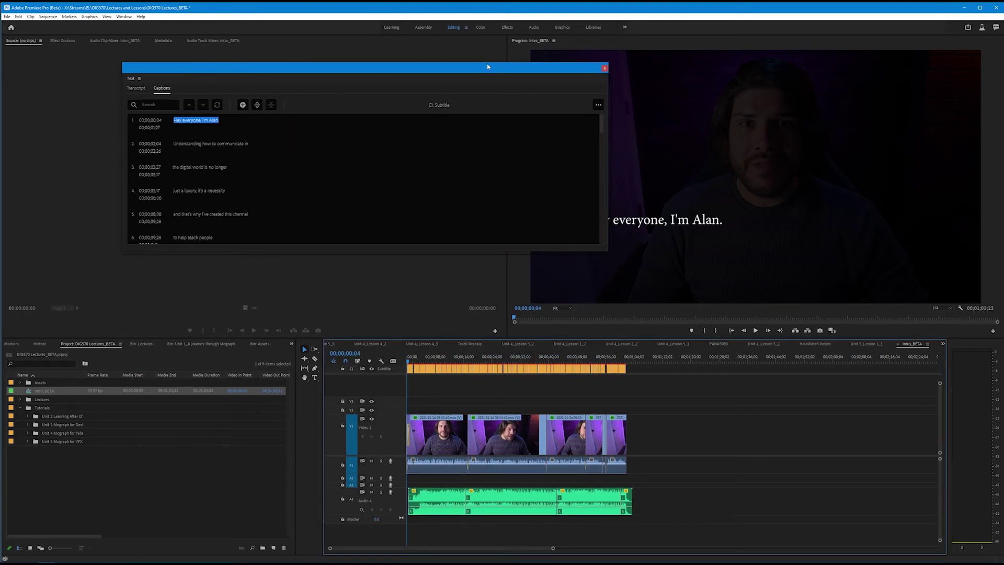
Move the Text panel aside and play the sequence's opening to review the subtitles
{"action": "left_click_drag", "start_coordinate": [487, 71], "coordinate": [404, 106]}
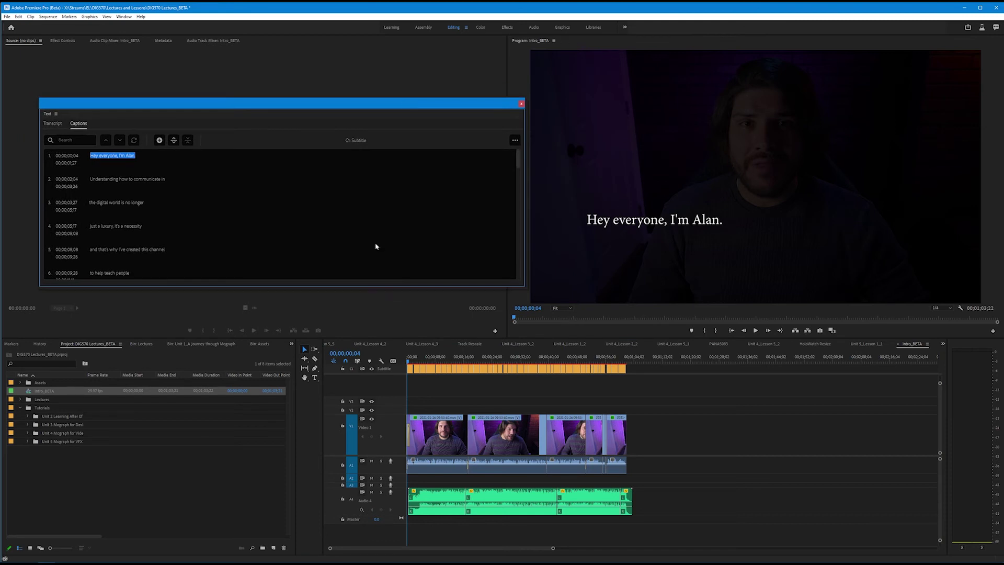
{"action": "left_click", "coordinate": [409, 362]}
{"action": "key", "text": "space"}
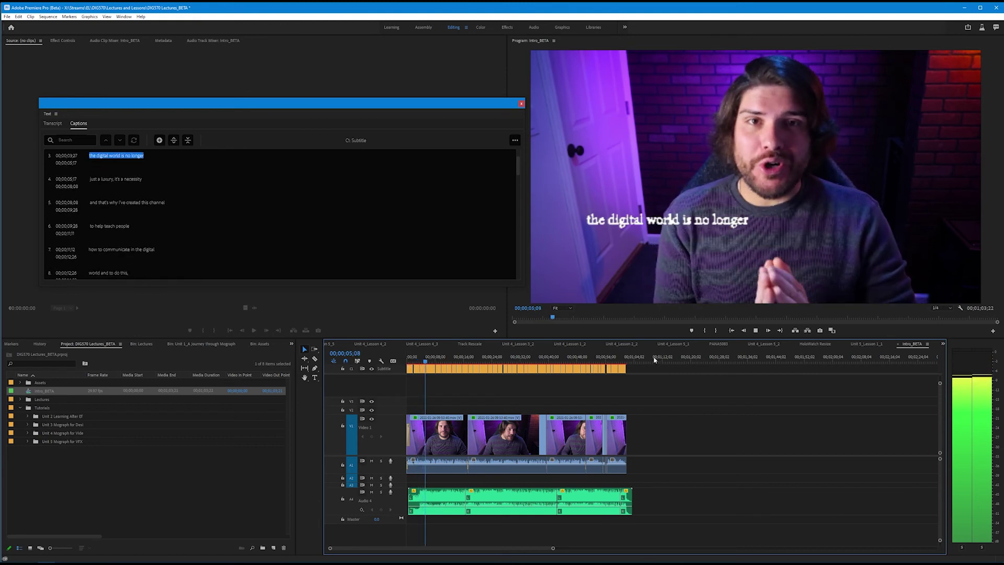
{"action": "key", "text": "space"}
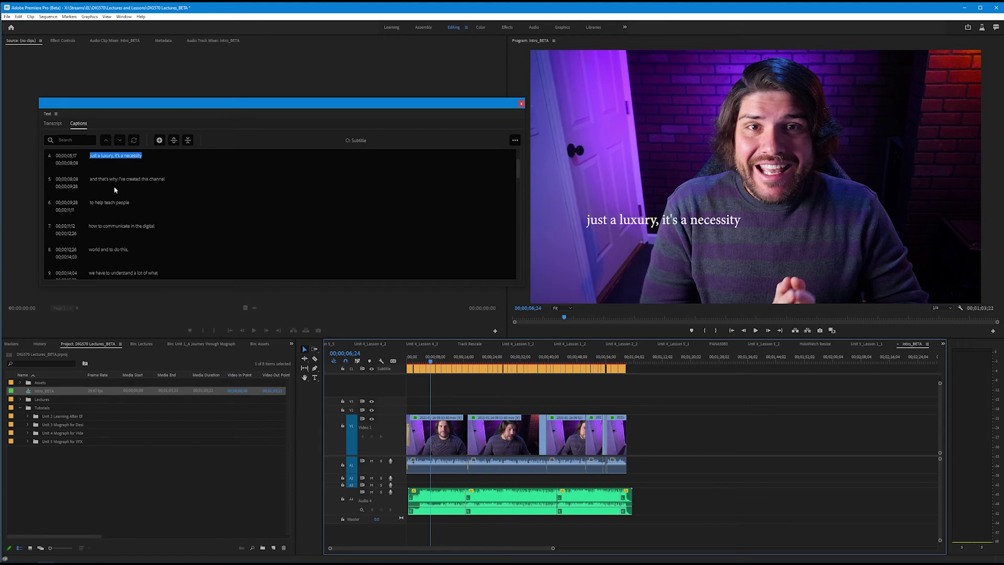
Select caption 3 in the Captions list and merge it into caption 2
{"action": "scroll", "coordinate": [126, 183], "scroll_direction": "up", "scroll_amount": 3}
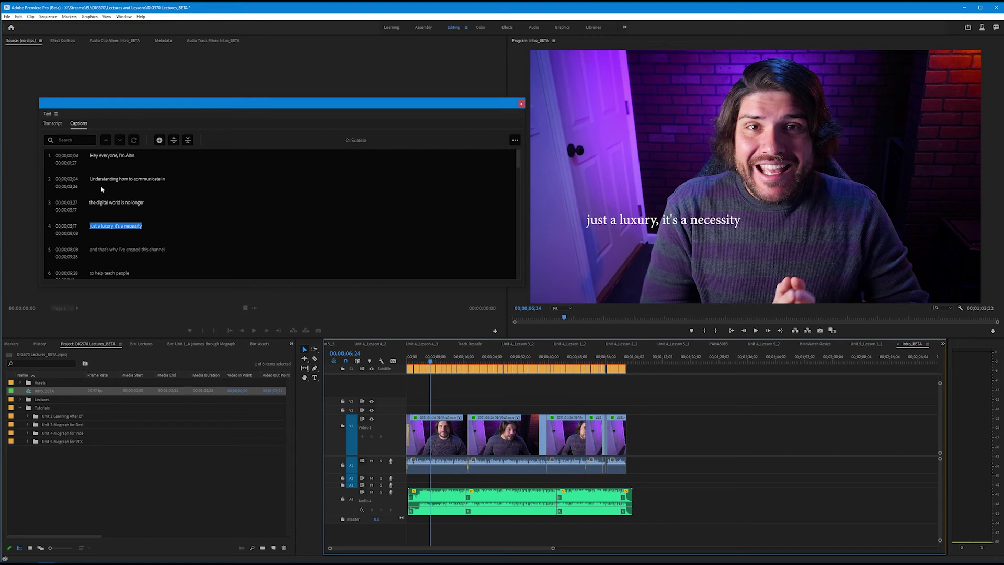
{"action": "left_click", "coordinate": [102, 210]}
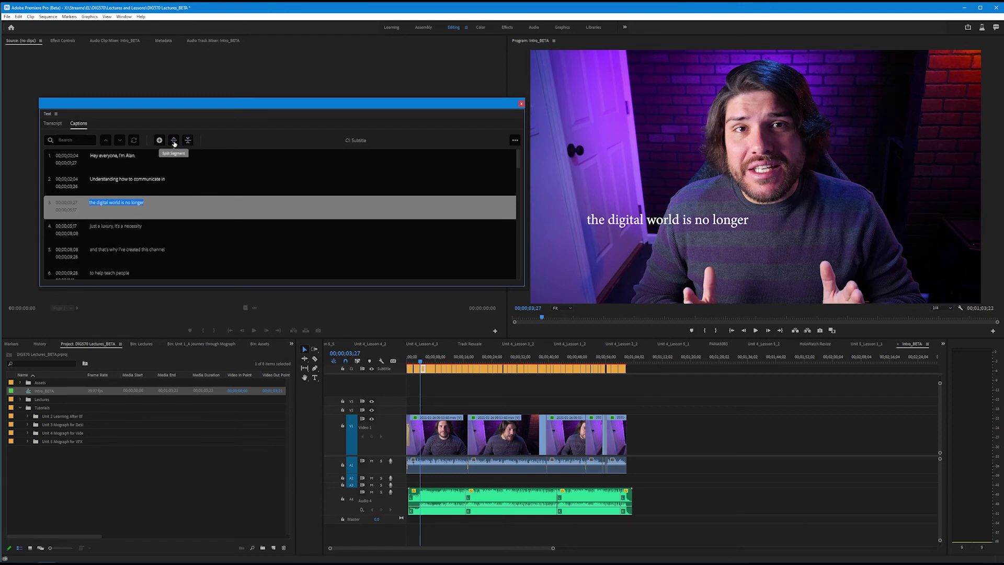
{"action": "left_click", "coordinate": [188, 140]}
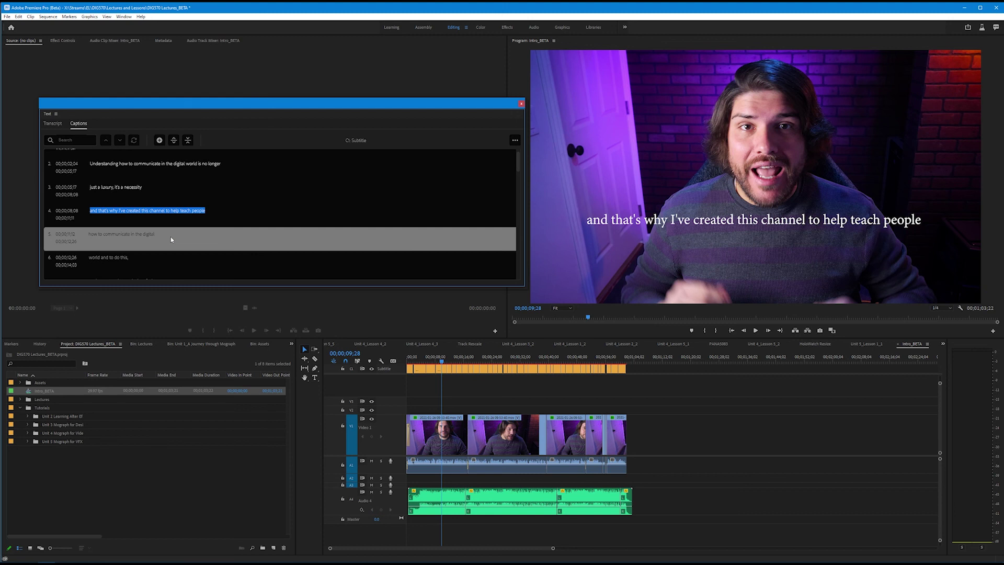
Select the first caption clip on the timeline and zoom in on the caption clips
{"action": "left_click", "coordinate": [422, 369]}
{"action": "key", "text": "="}
{"action": "key", "text": "="}
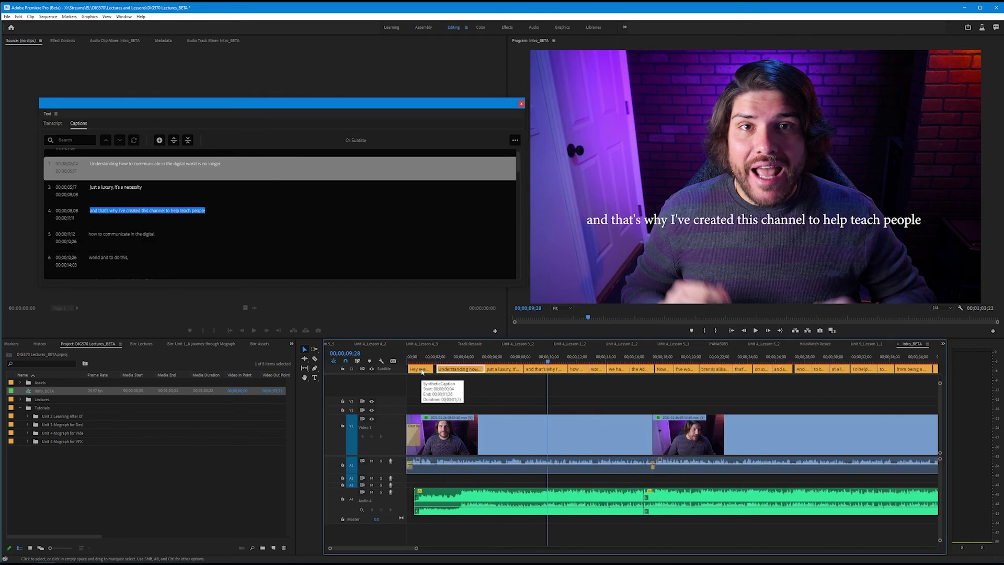